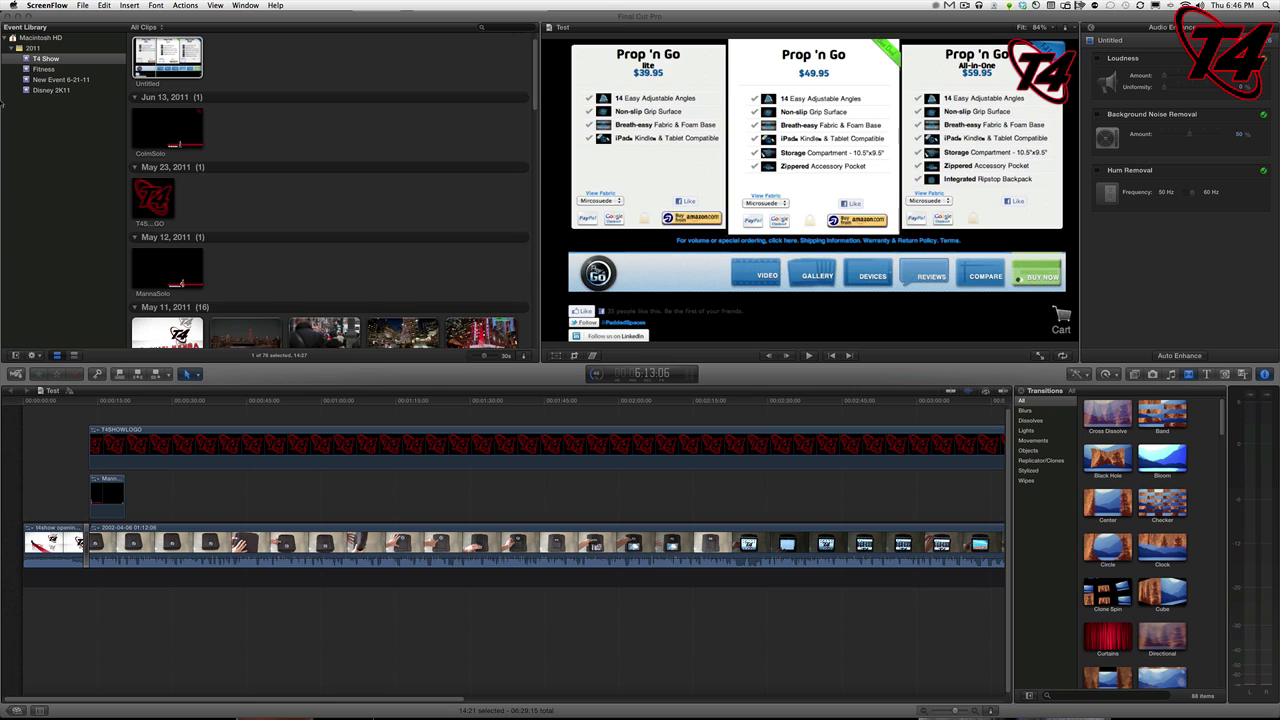
Play the sequence from its start to review the lower-third over the main footage
left_click(92, 401)
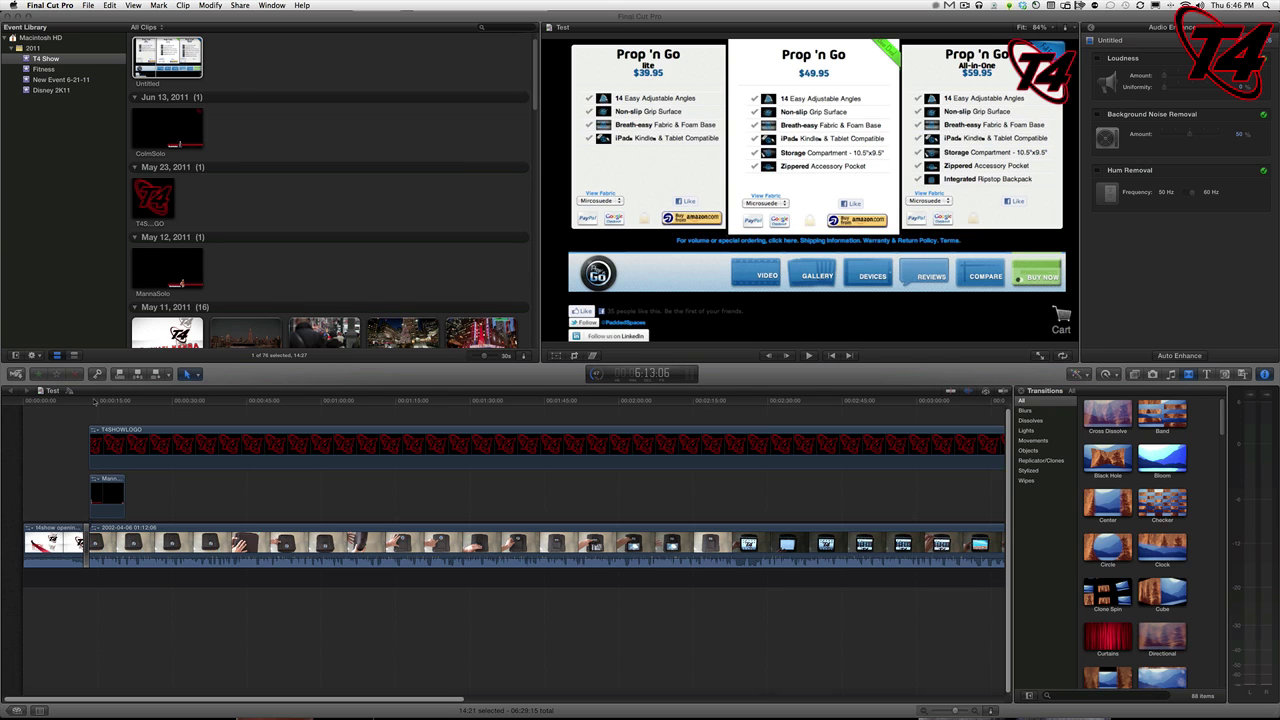
left_click(91, 401)
left_click_drag(91, 401, 87, 401)
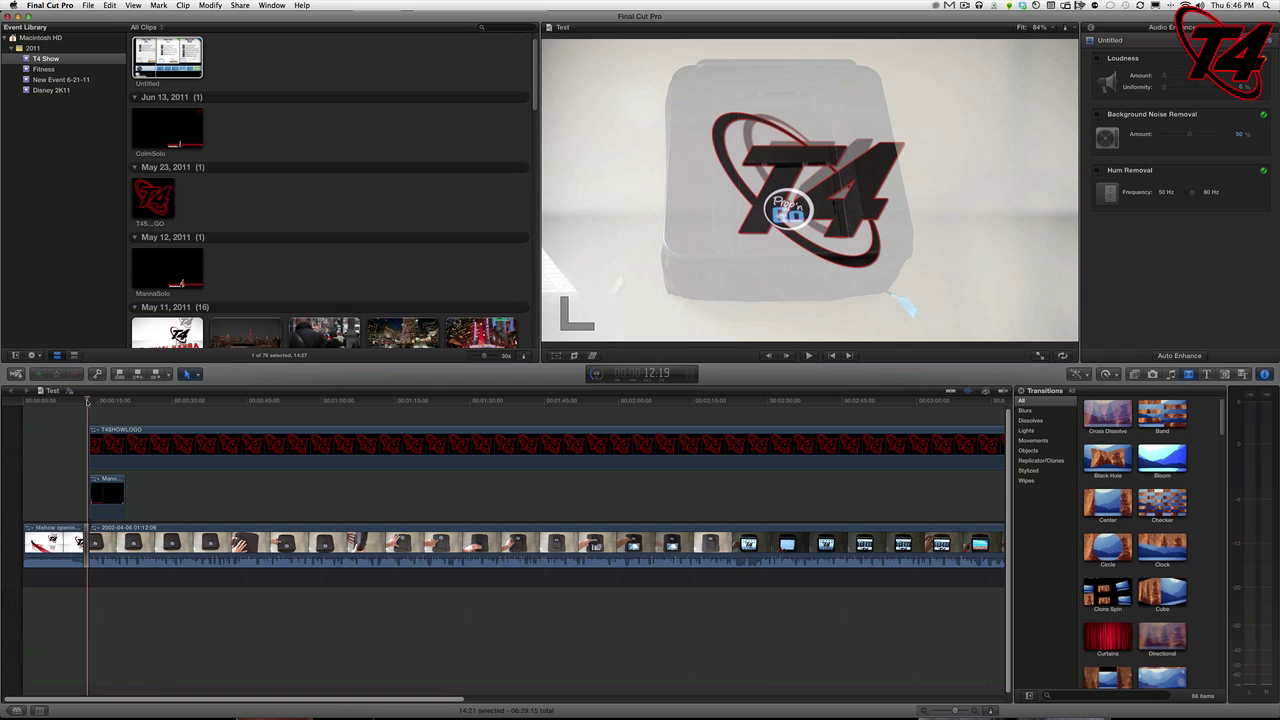
key("space")
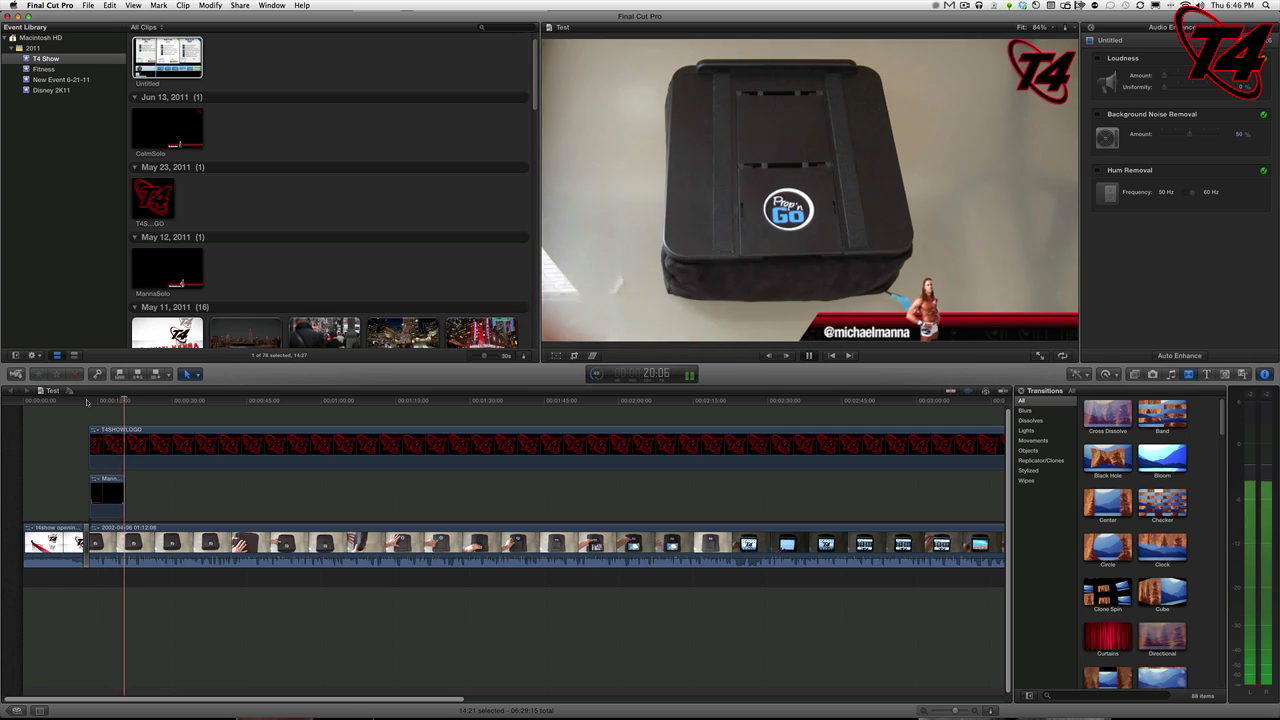
key("space")
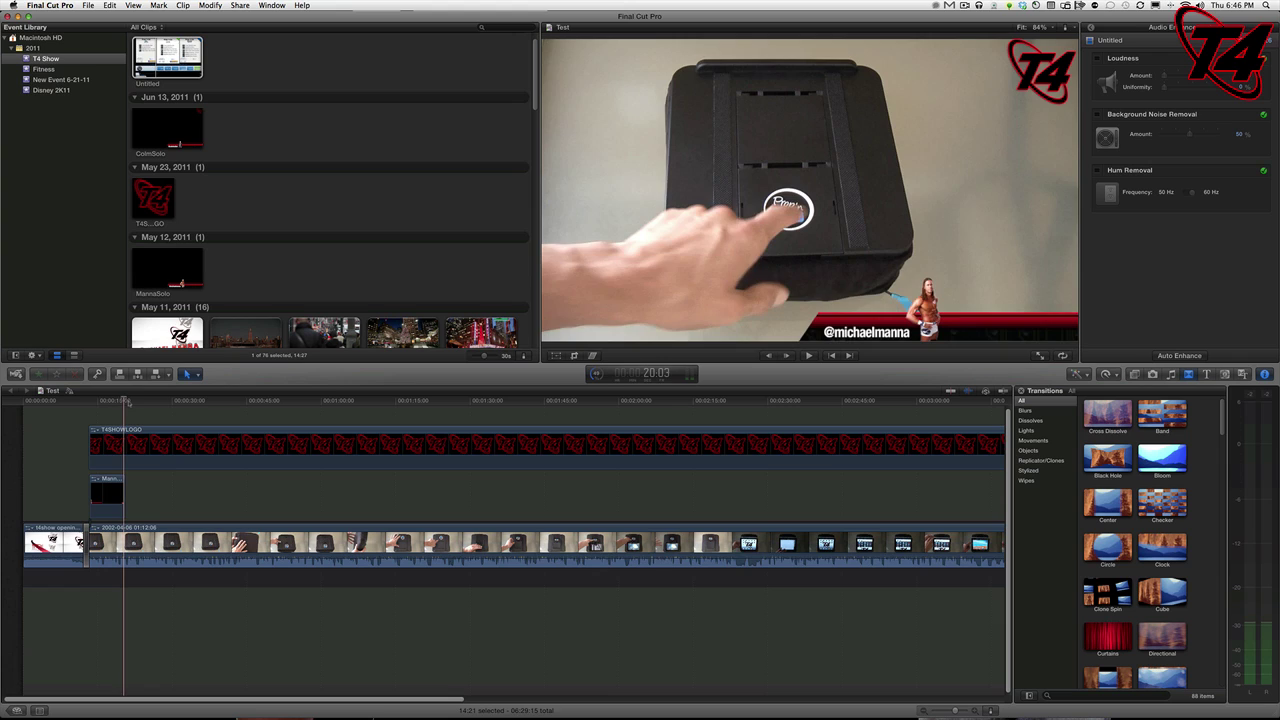
left_click(131, 401)
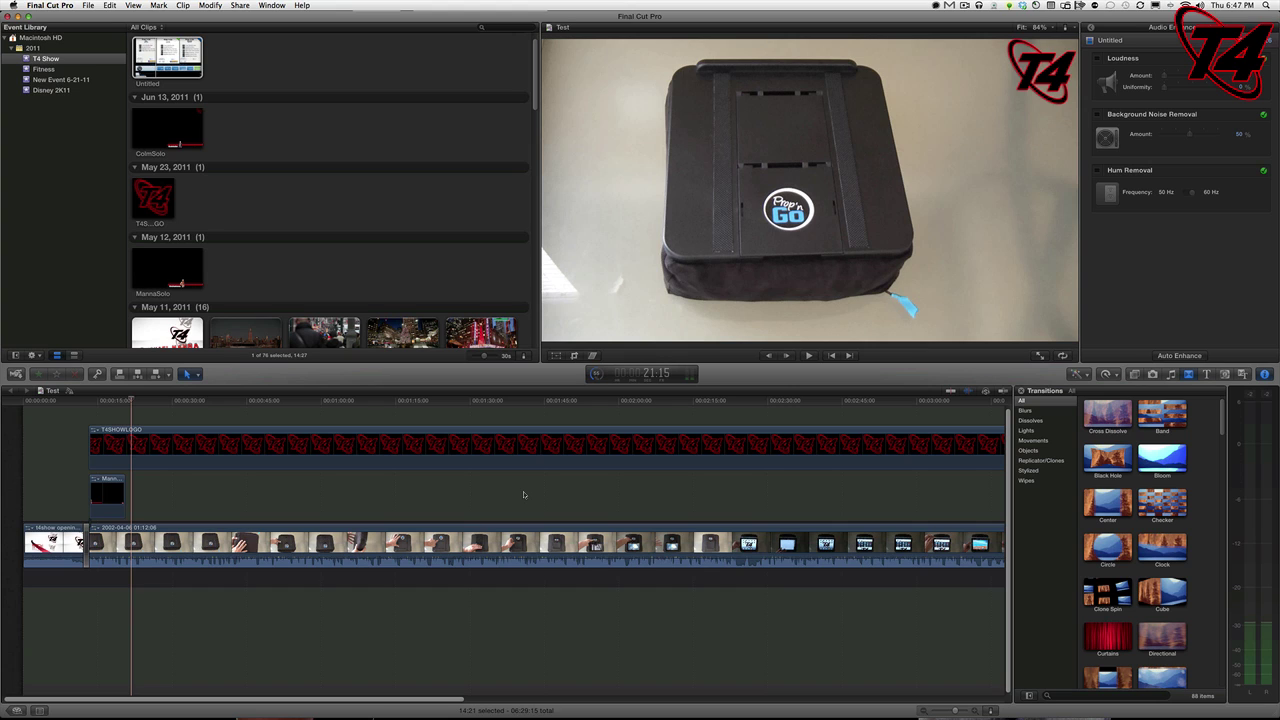
Wrap the lower-third connected clip in its own storyline with Create Storyline (Cmd+G)
left_click(100, 492)
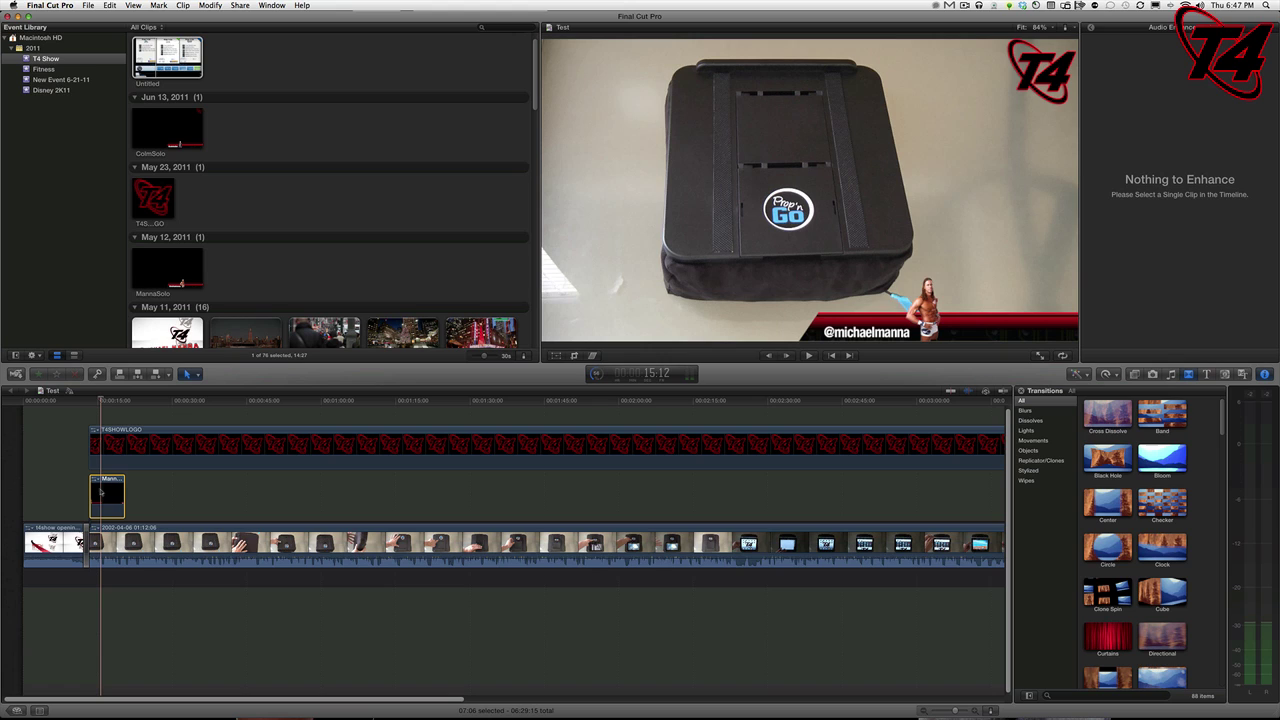
right_click(111, 490)
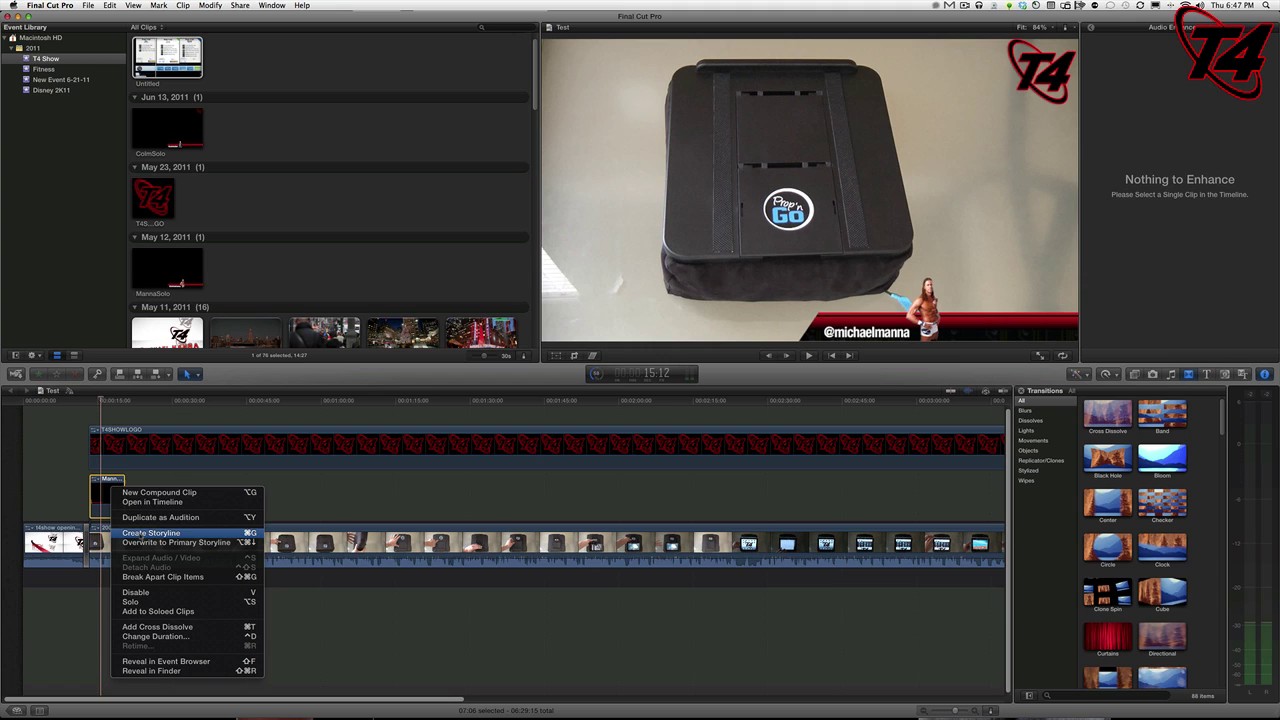
left_click(150, 533)
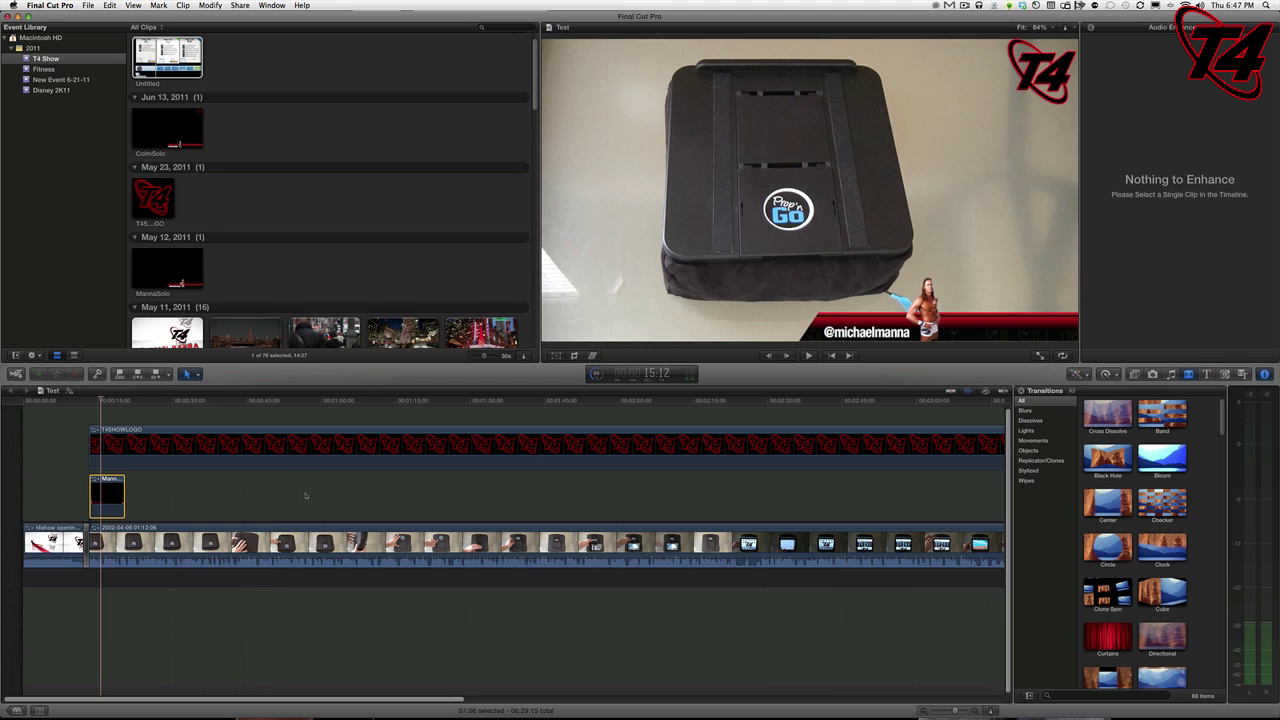
key("super")
key("super+g")
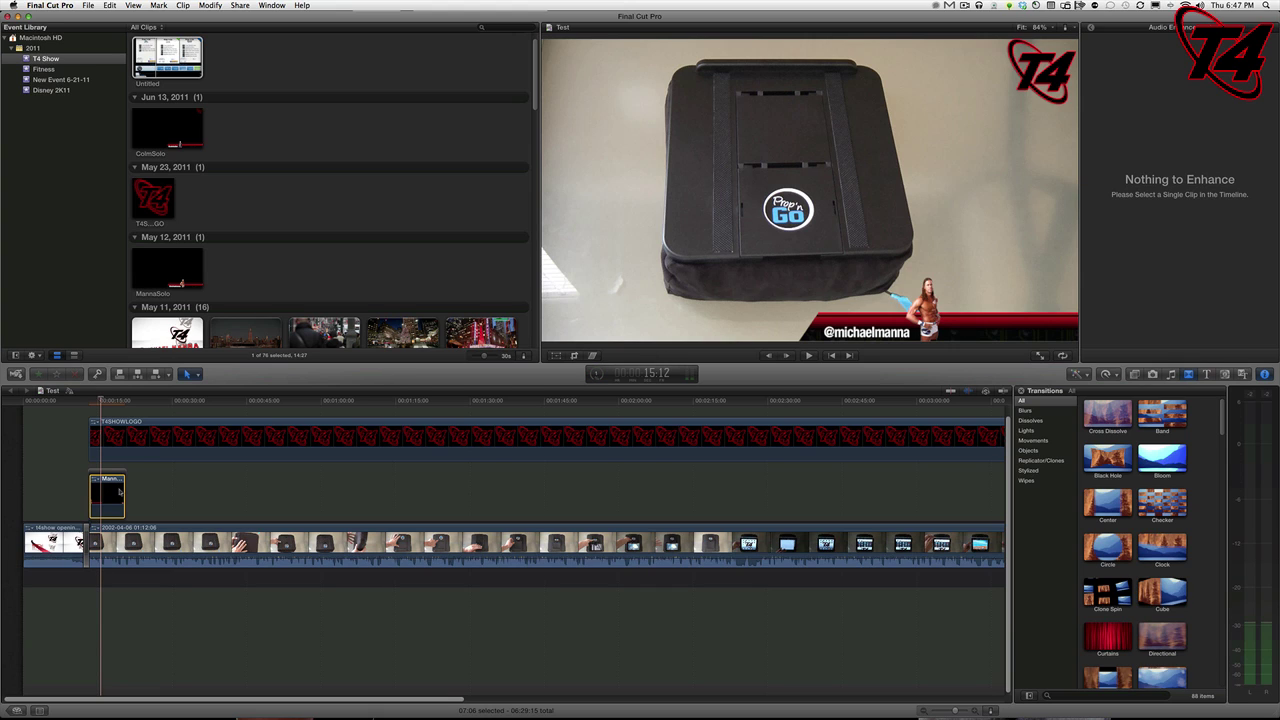
right_click(119, 489)
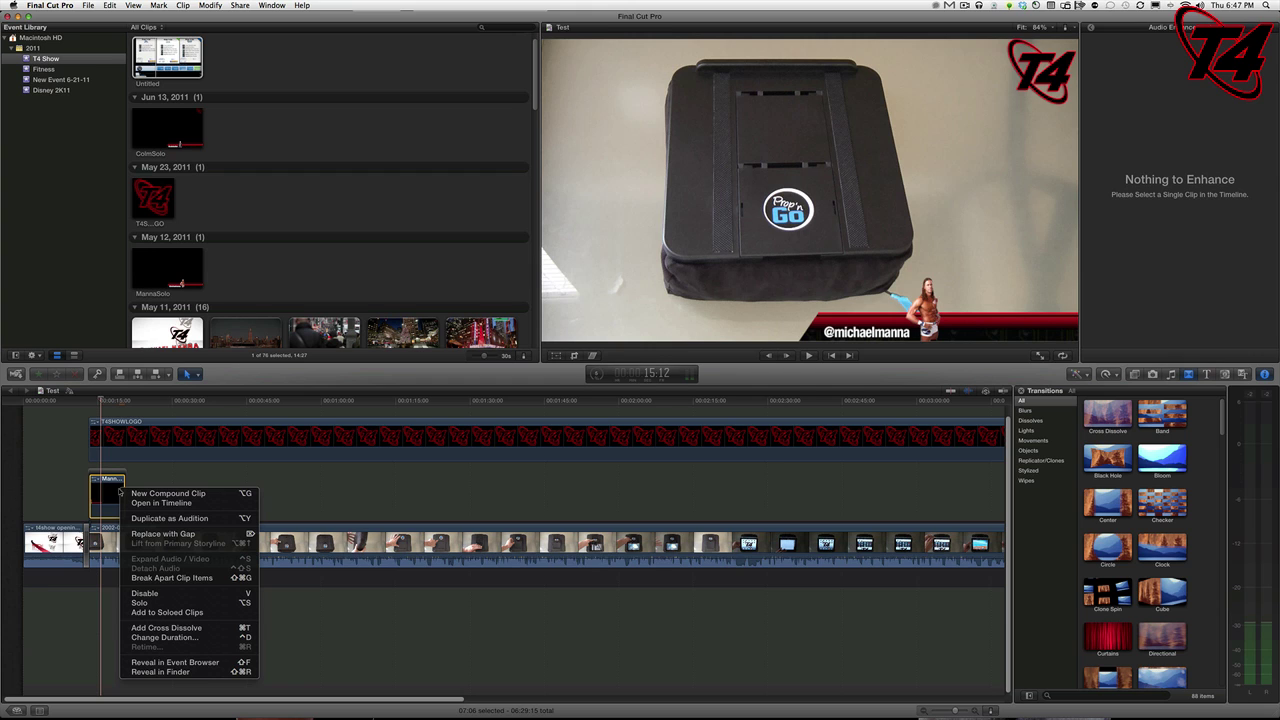
Drop a Black Hole transition on the lower-third storyline's start and play it back
left_click(386, 478)
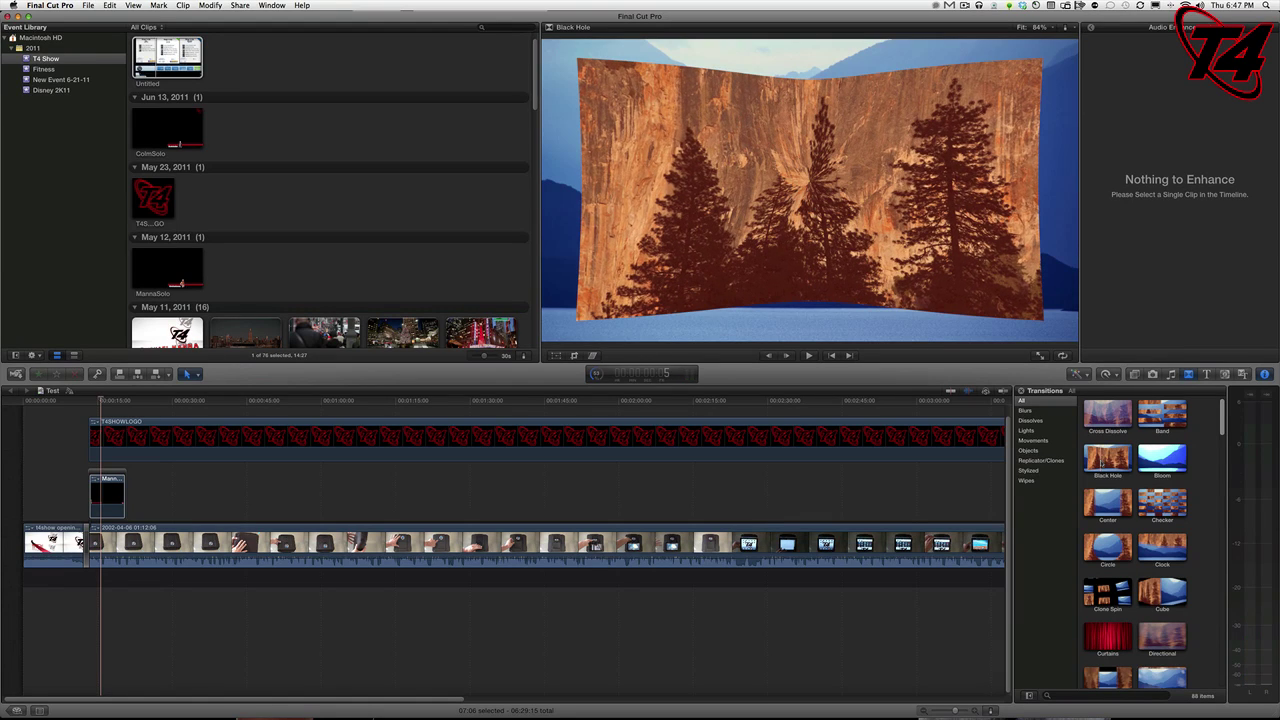
left_click_drag(1122, 462, 95, 497)
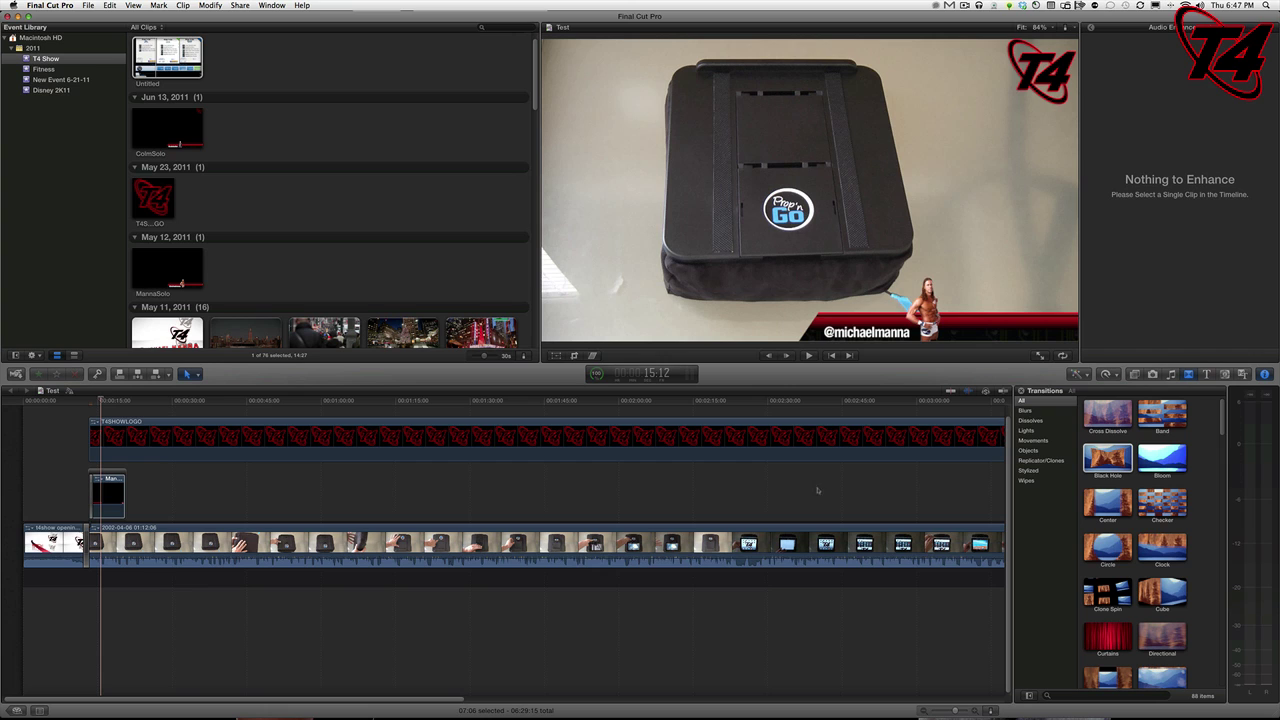
left_click_drag(1108, 457, 119, 496)
left_click(87, 430)
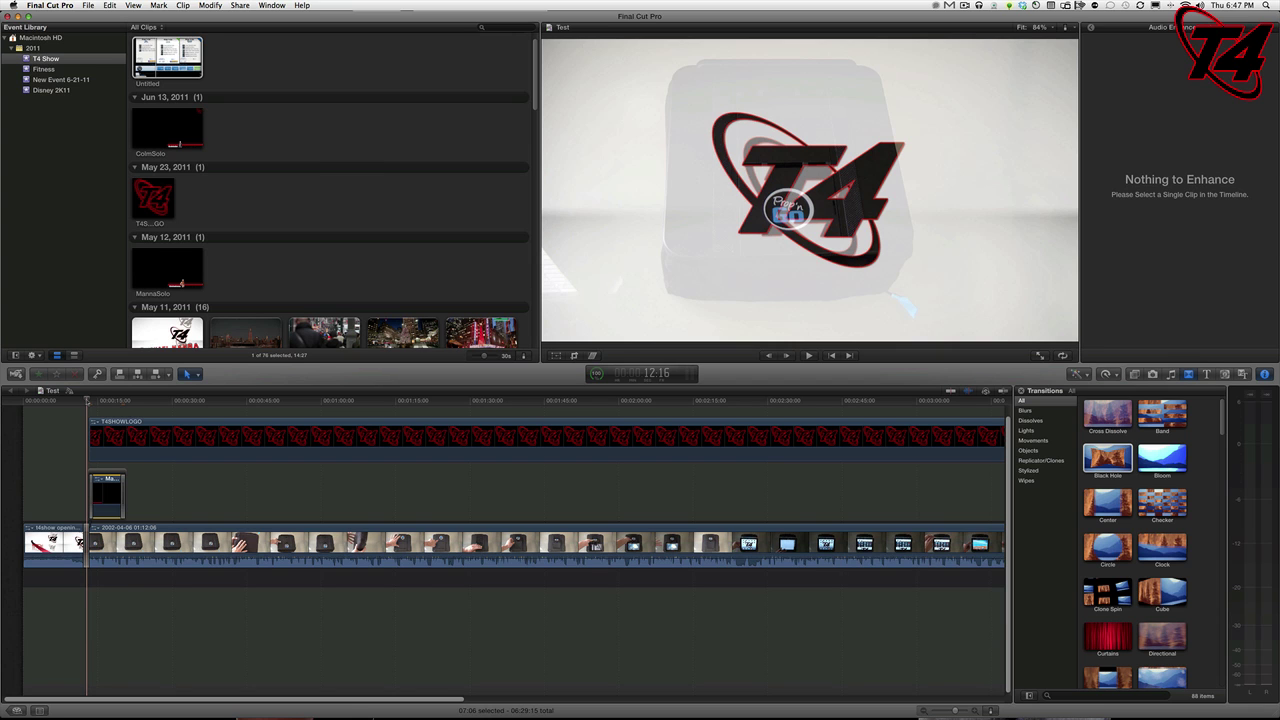
key("space")
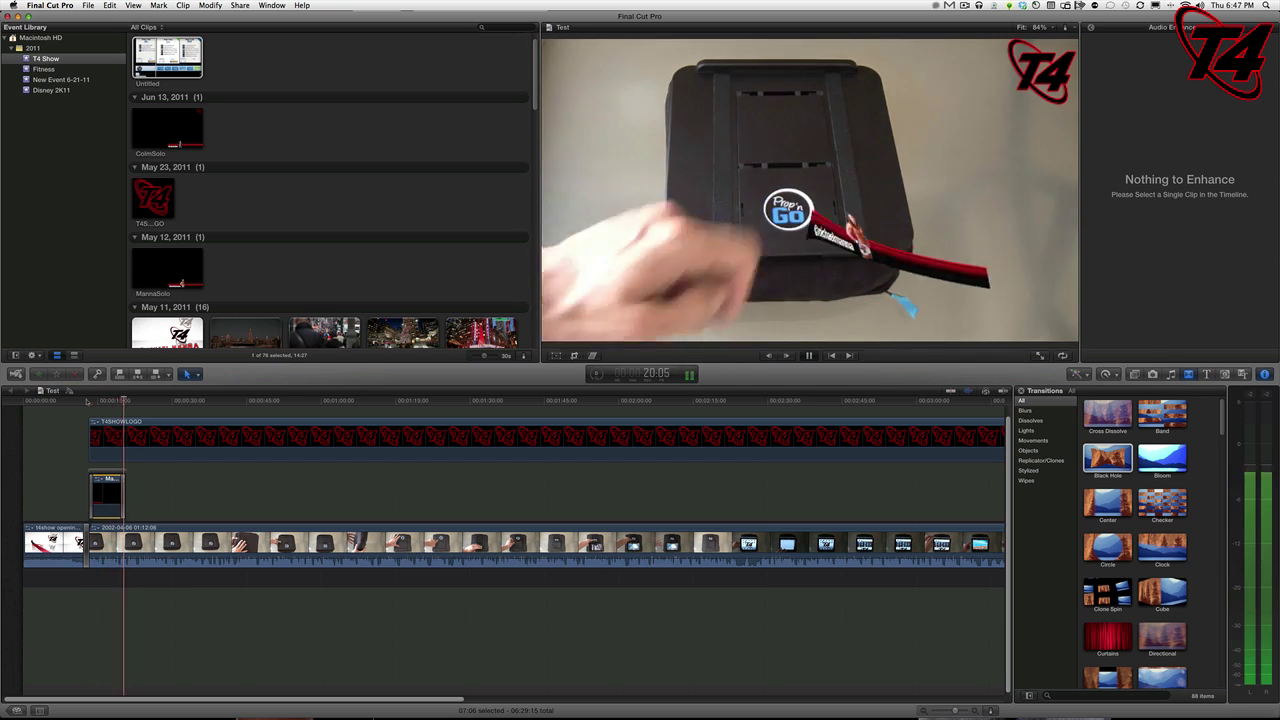
key("space")
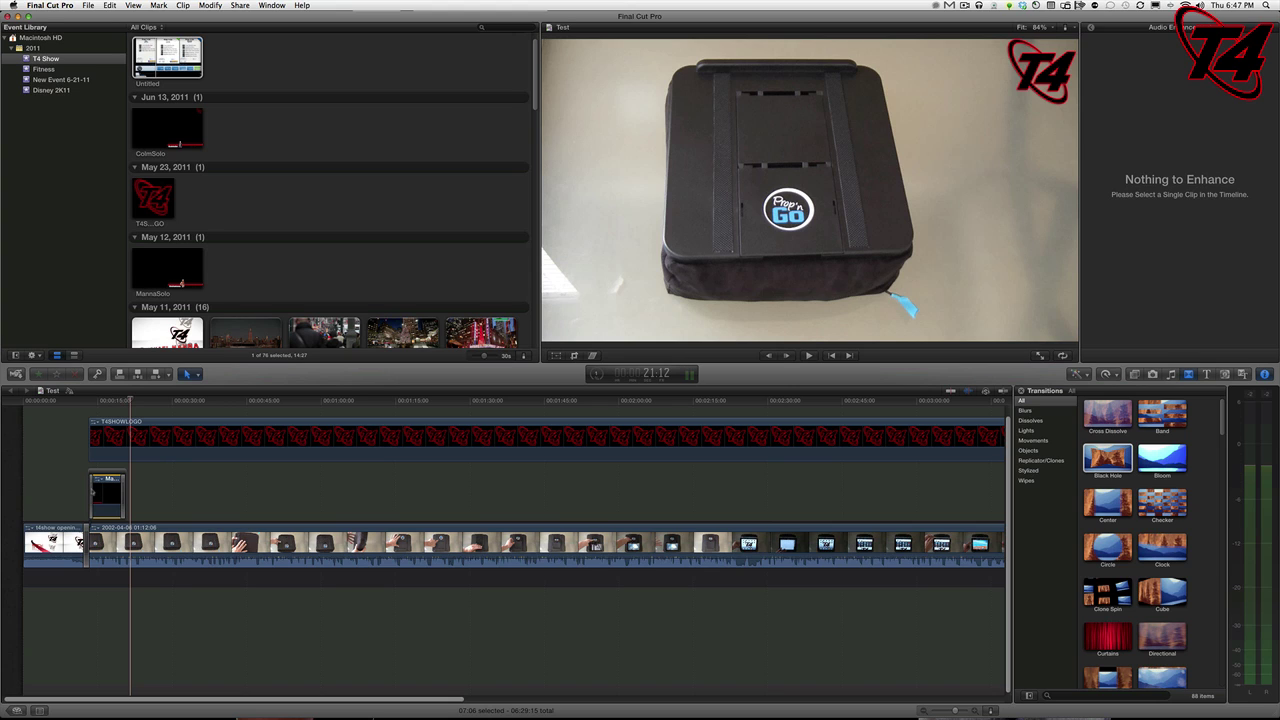
Place a Cross Dissolve at the lower-third storyline's start and preview the fade-in
left_click(93, 489)
left_click(780, 500)
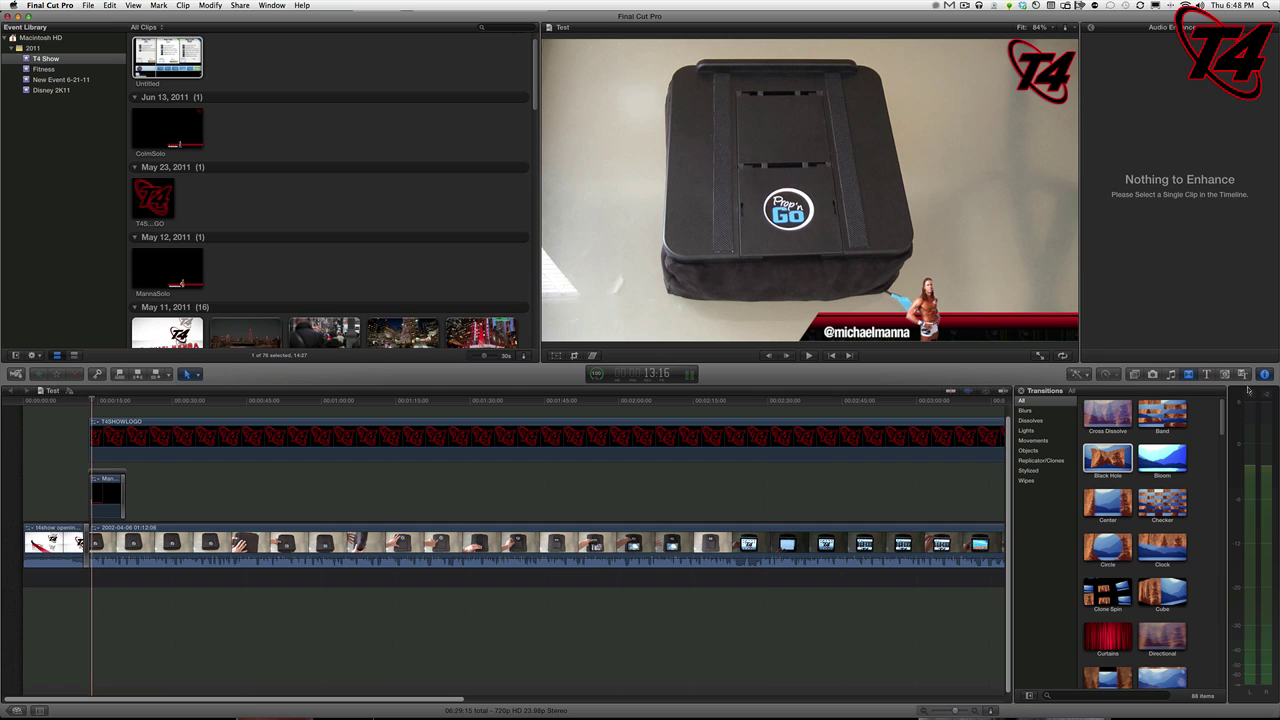
left_click_drag(1107, 413, 105, 494)
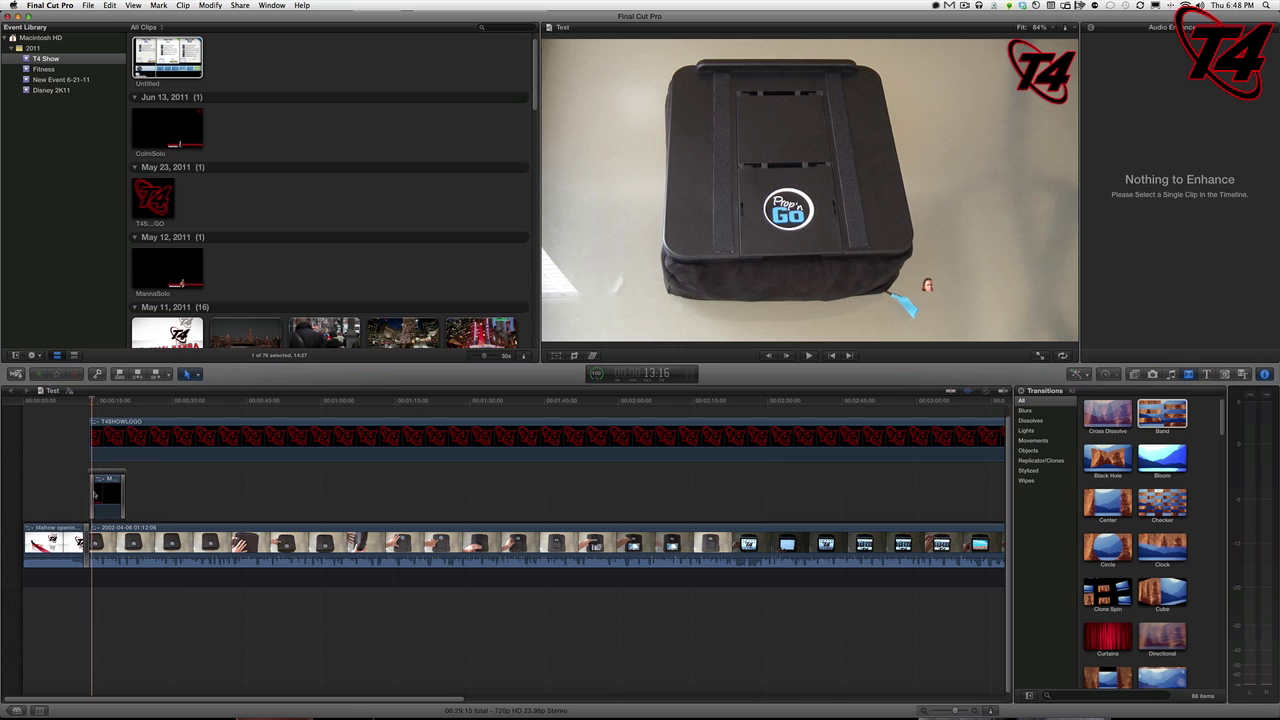
left_click(88, 399)
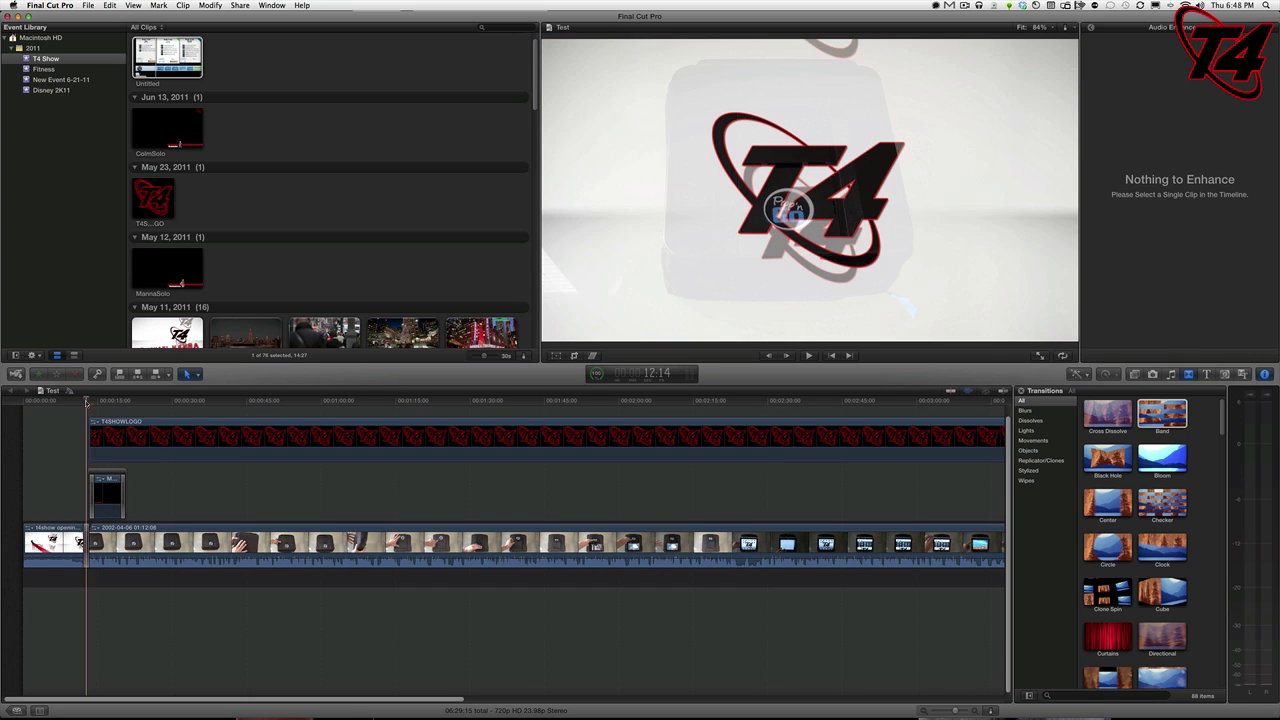
key("space")
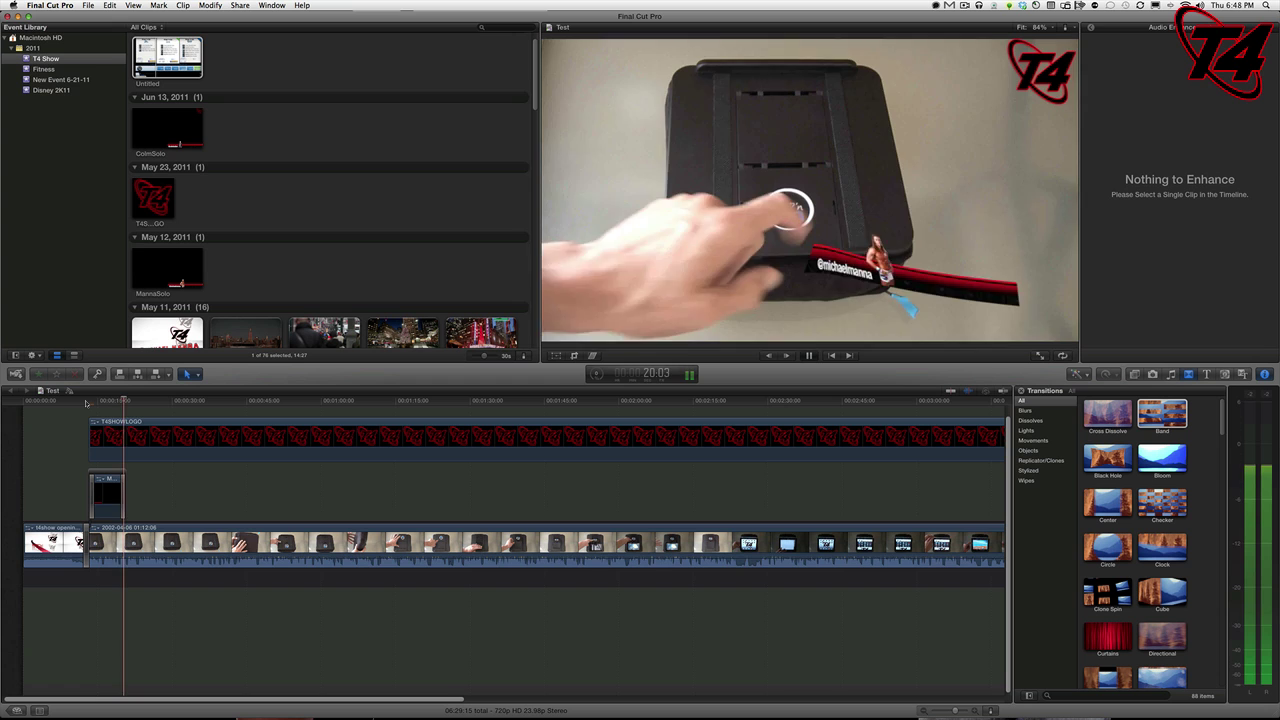
key("space")
scroll(298, 500, "right", 15)
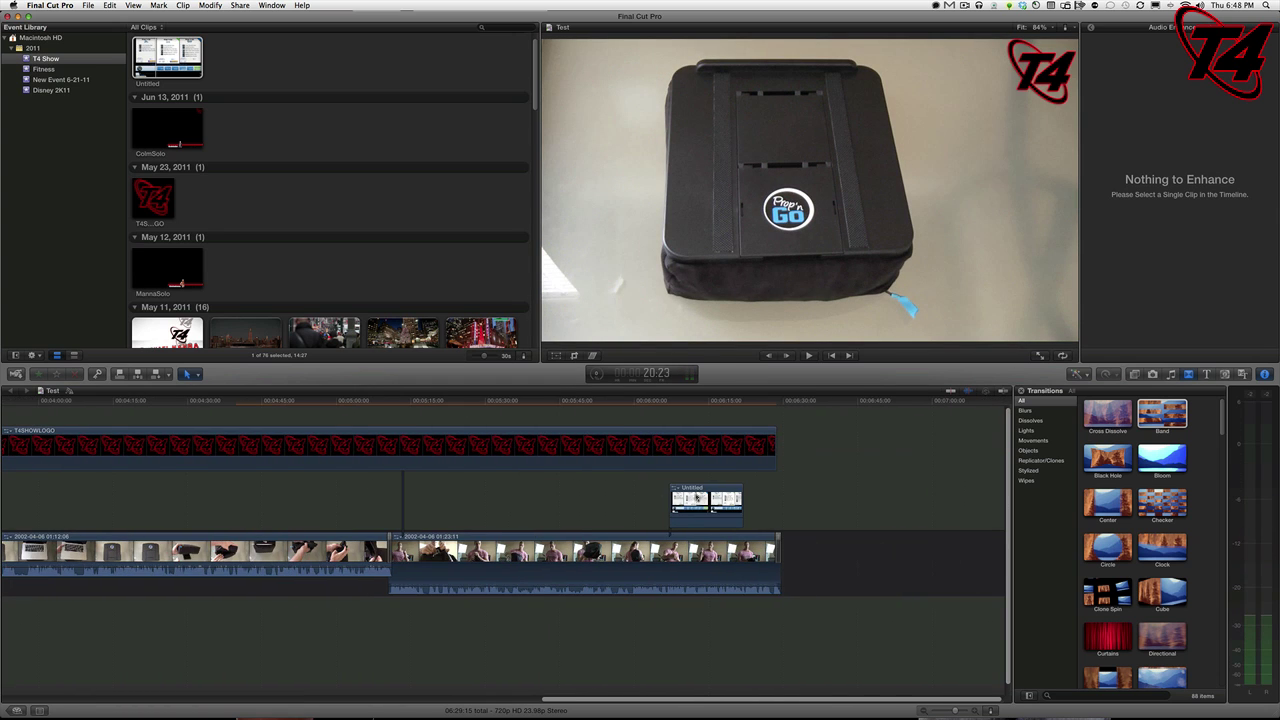
Turn the Untitled website overlay clip into its own storyline with Cmd+G
left_click(700, 498)
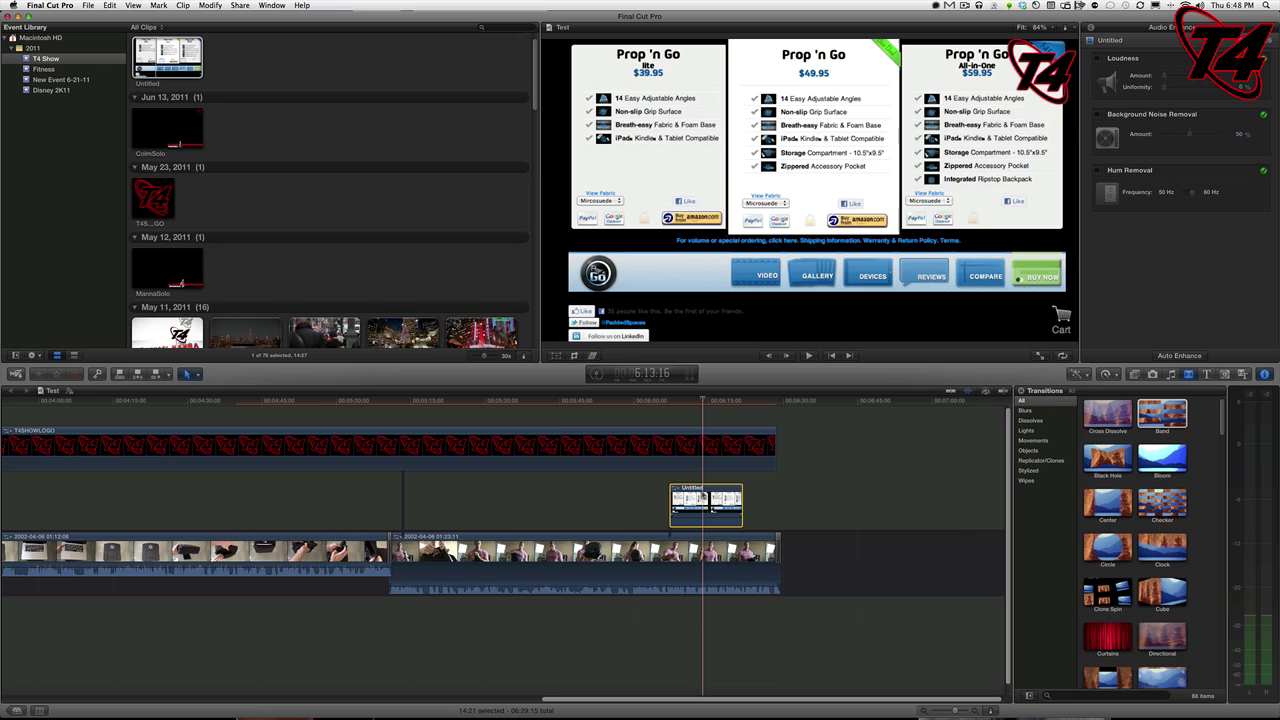
key("super+g")
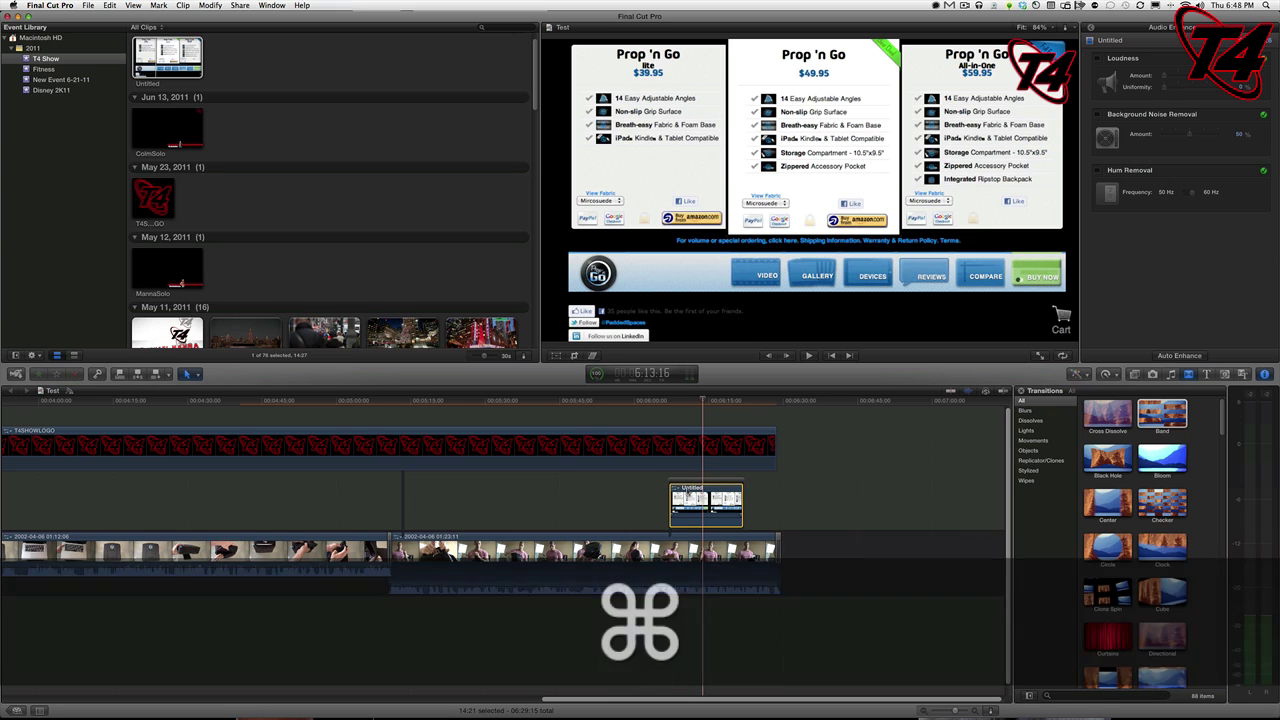
right_click(689, 488)
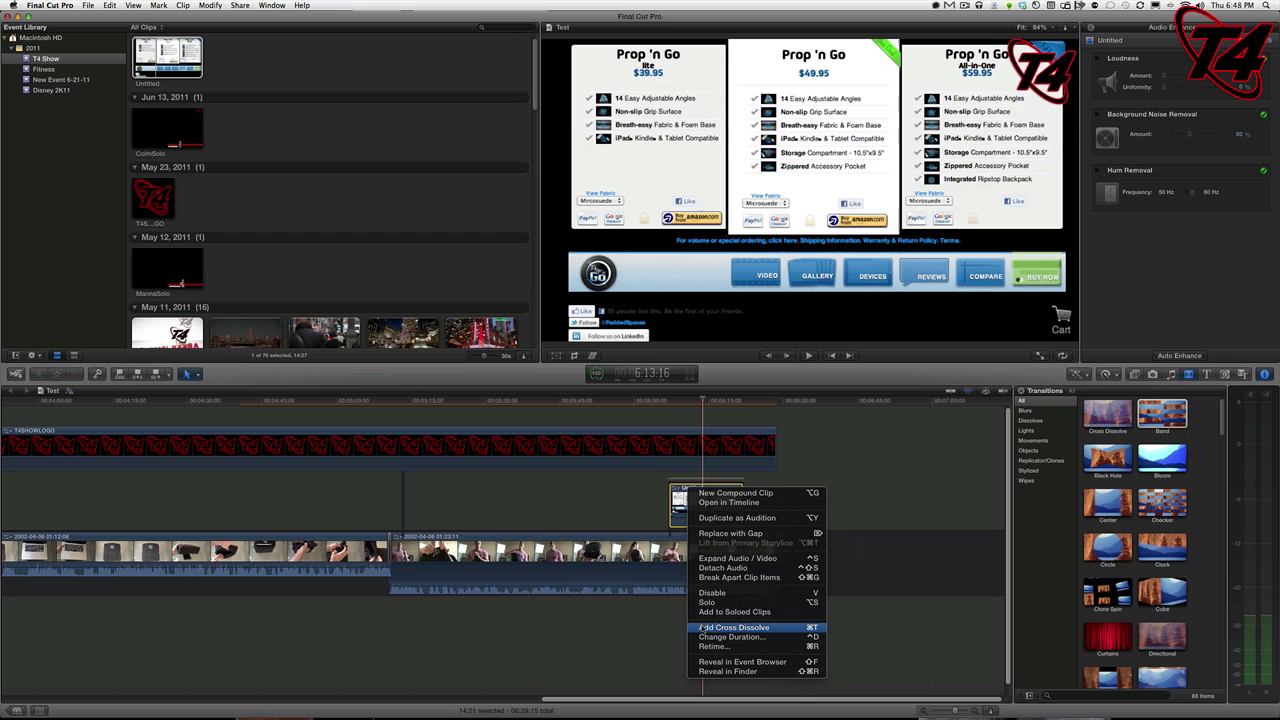
left_click(704, 628)
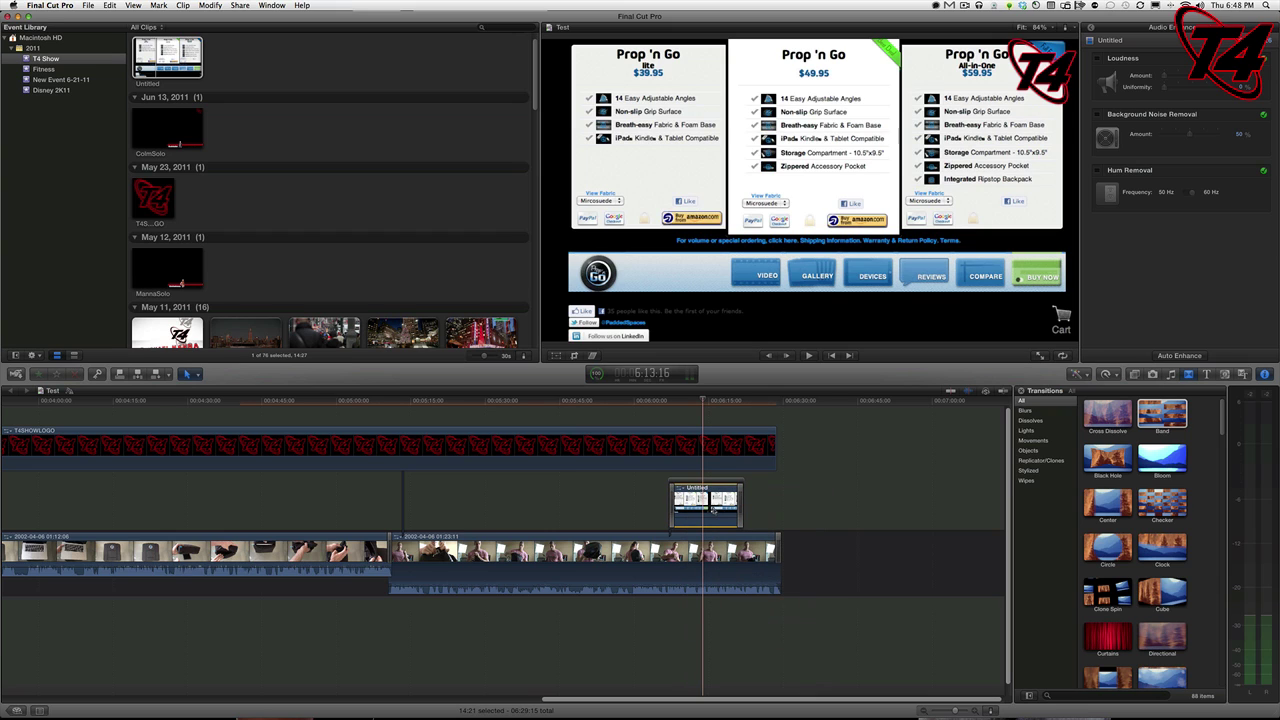
key("super+z")
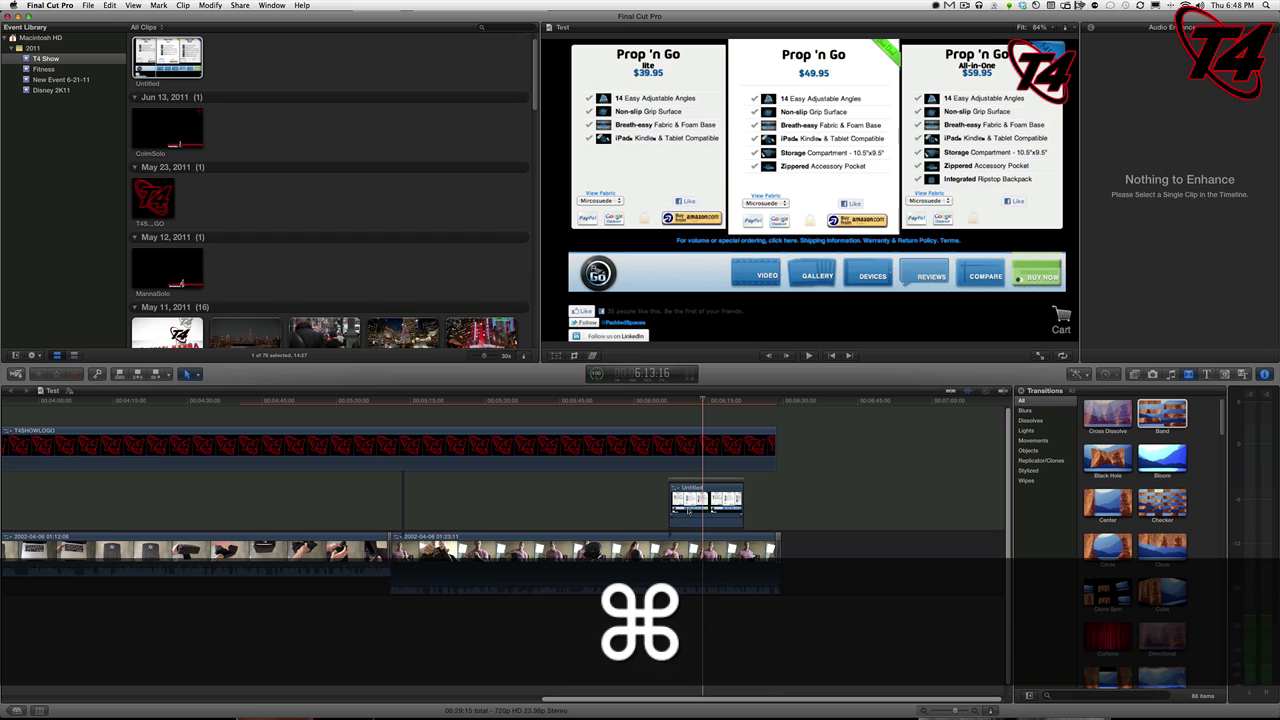
Add cross dissolves to both ends of the overlay storyline with Cmd+T and play the fade-in
key("super+t")
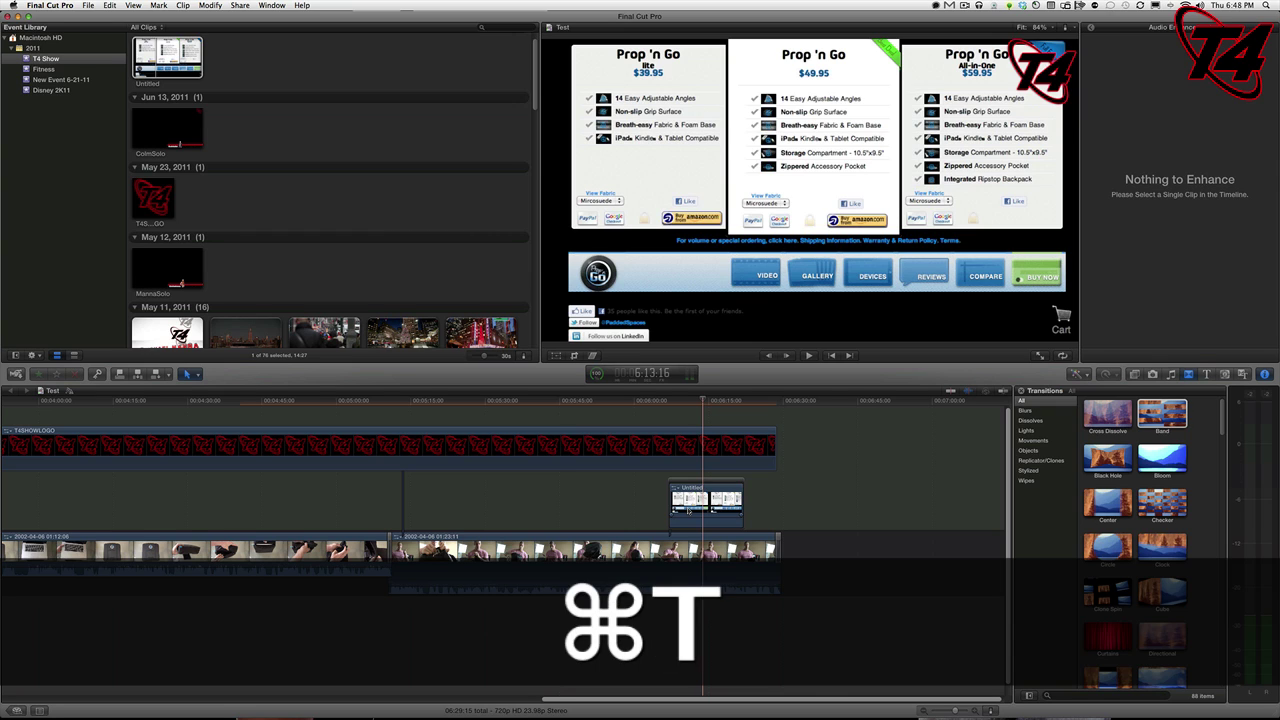
right_click(688, 510)
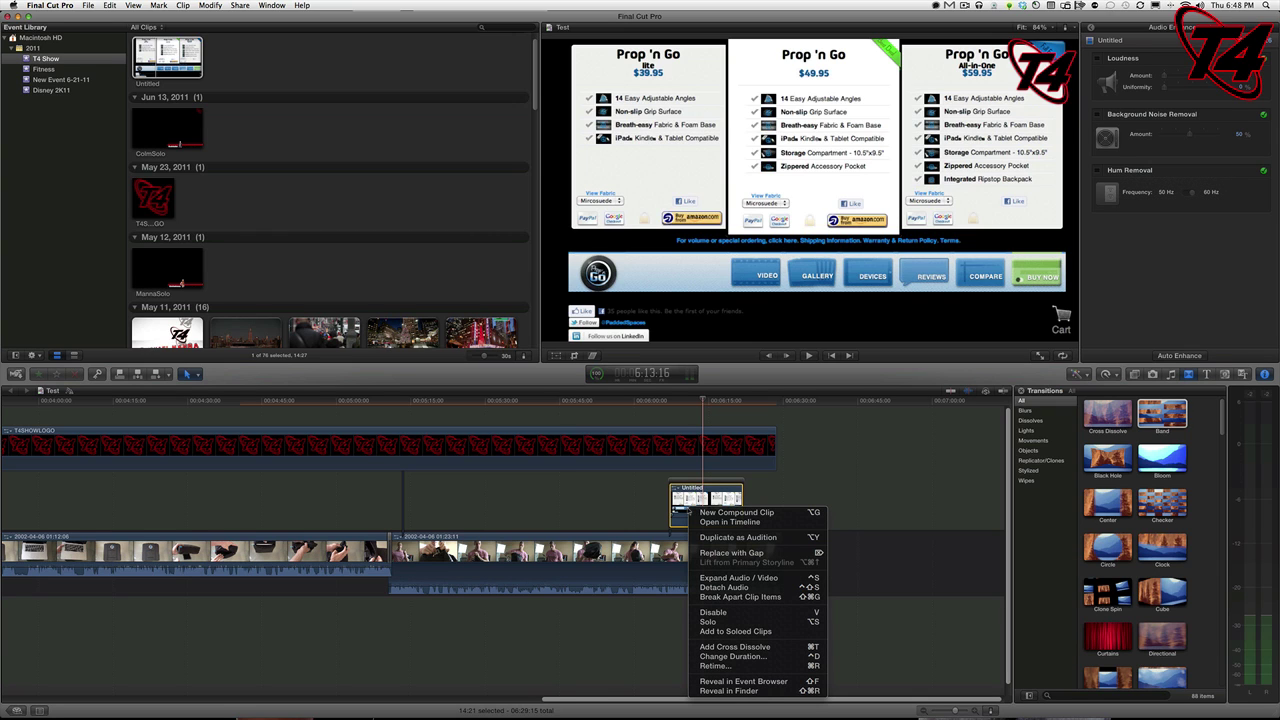
left_click(687, 509)
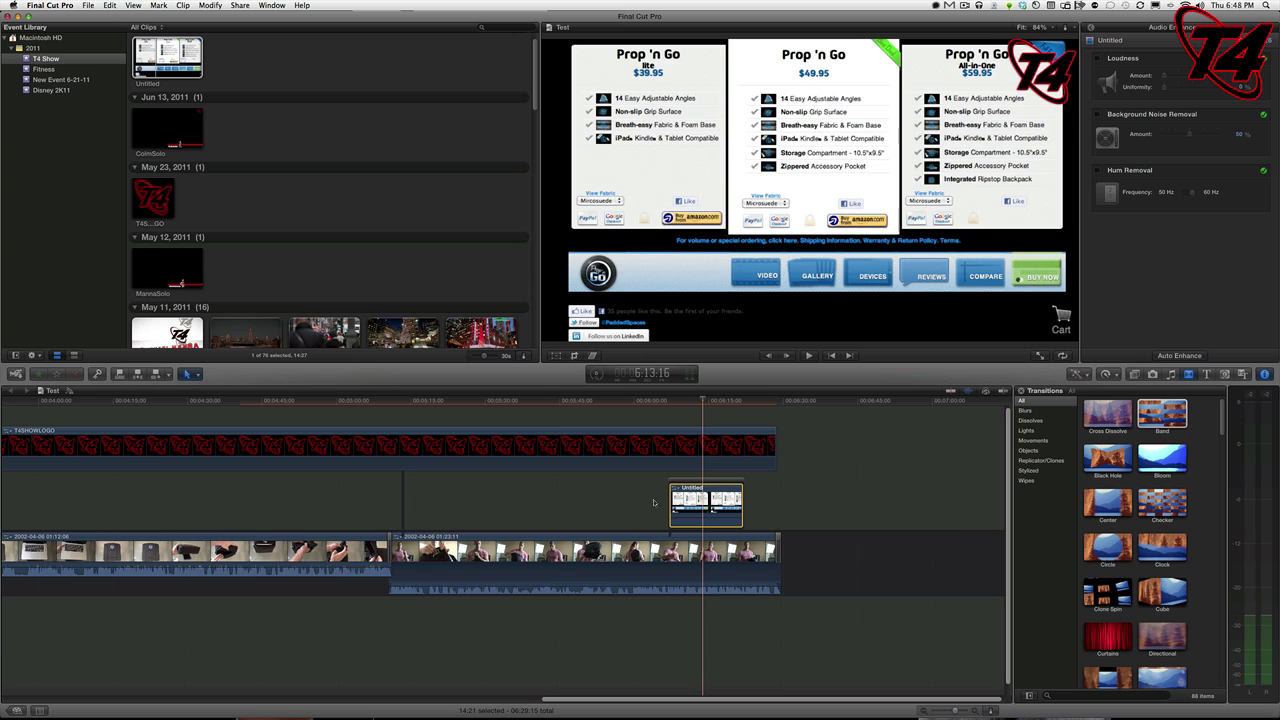
key("super")
key("super+t")
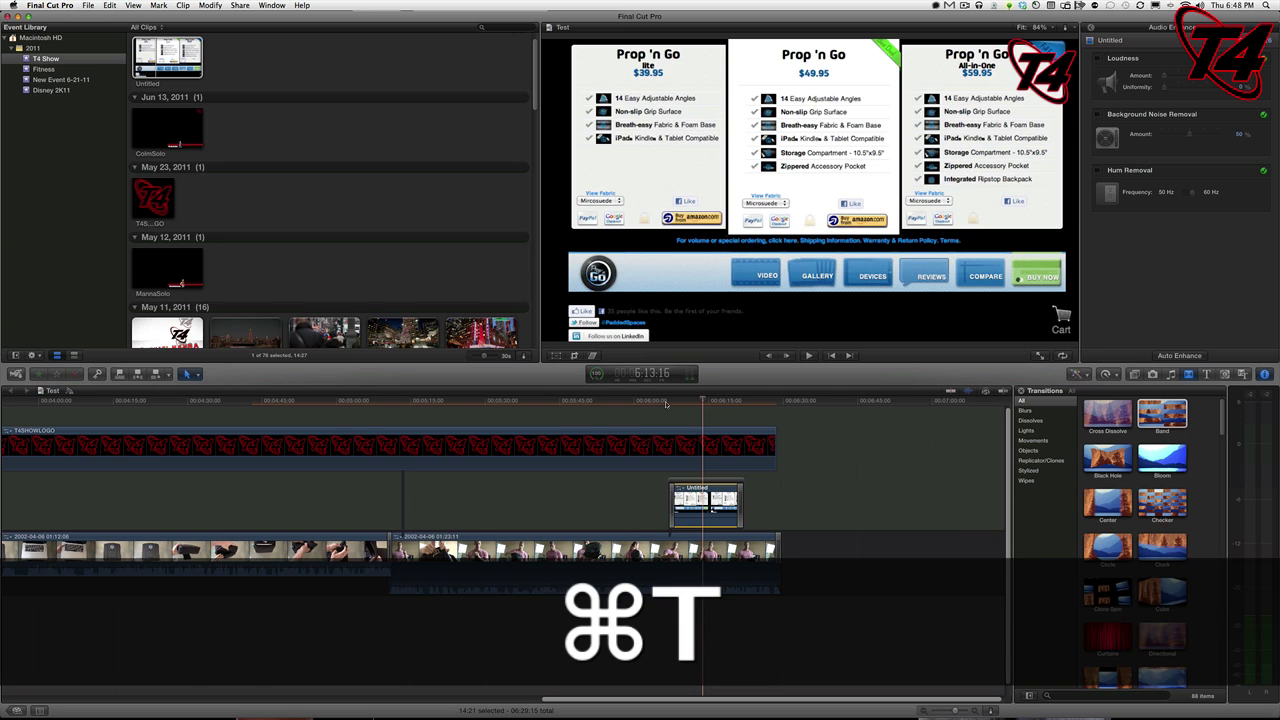
left_click(666, 403)
key("space")
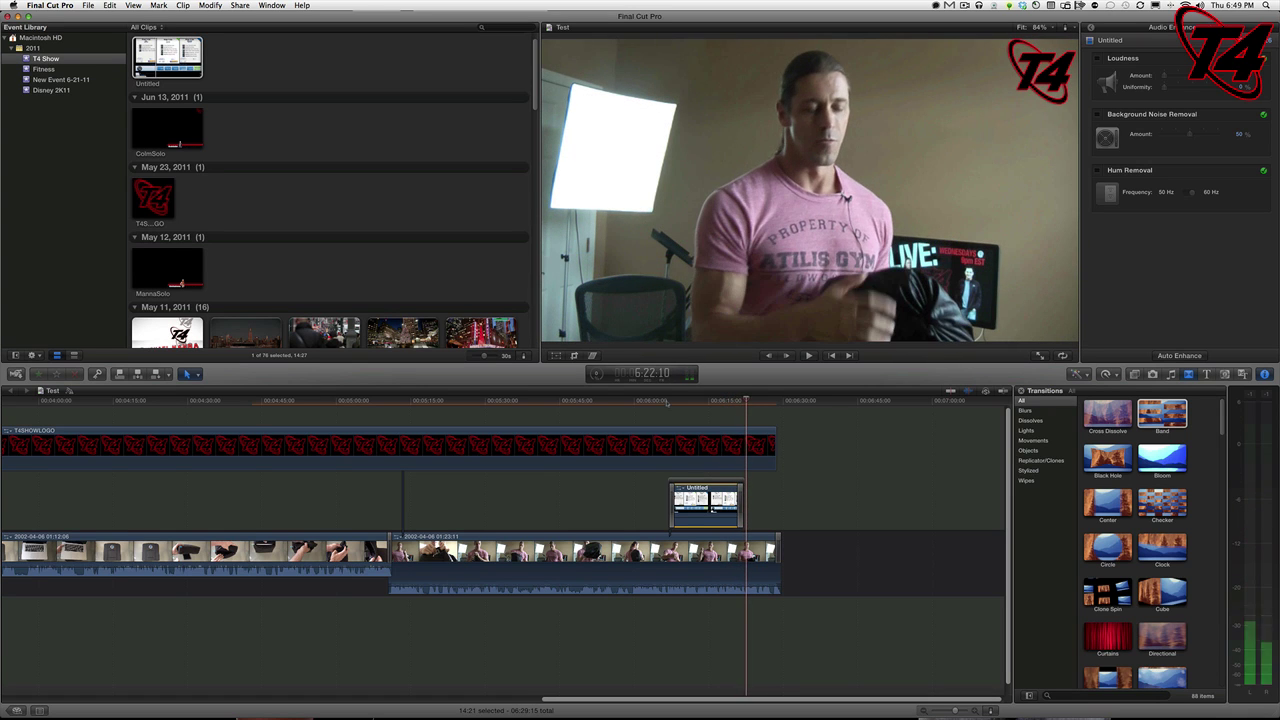
key("space")
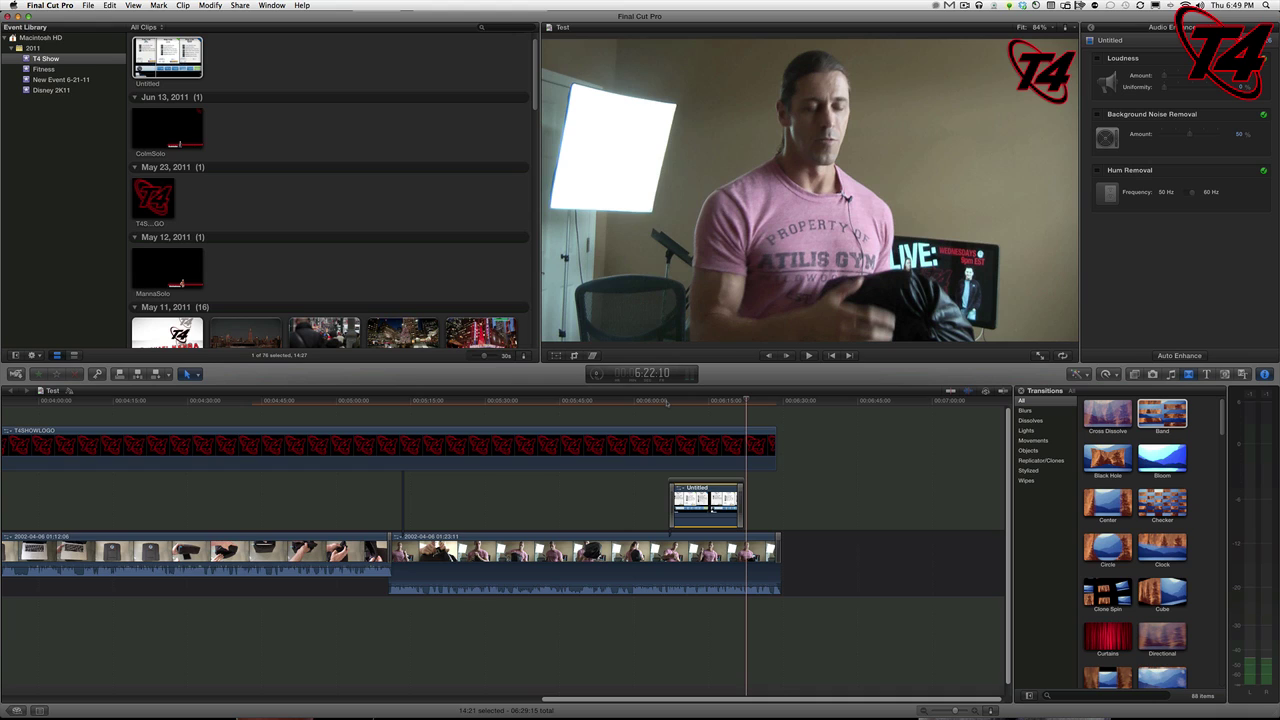